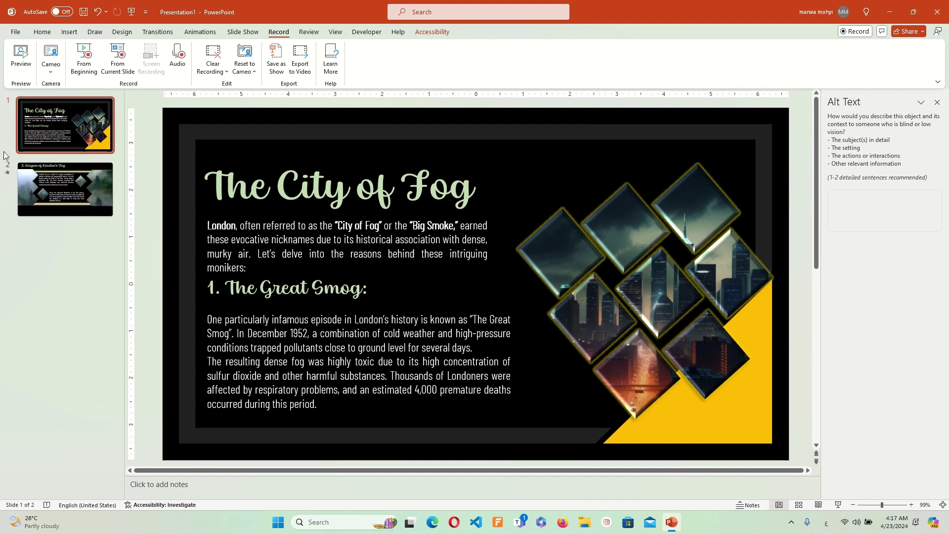
- Preview slide 2, 'Origins of London's Fog', as a full-screen slide show, then exit back to editing
left_click(64, 189)
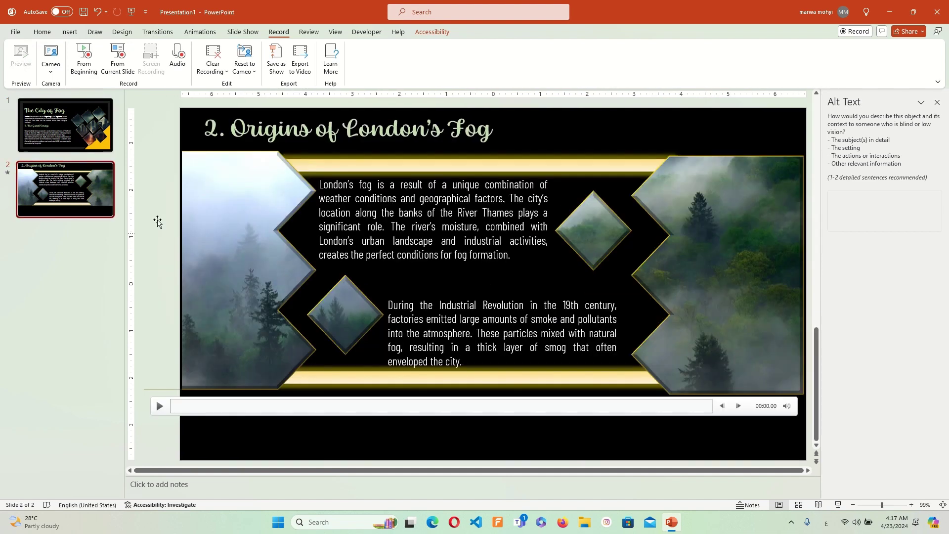
left_click(837, 504)
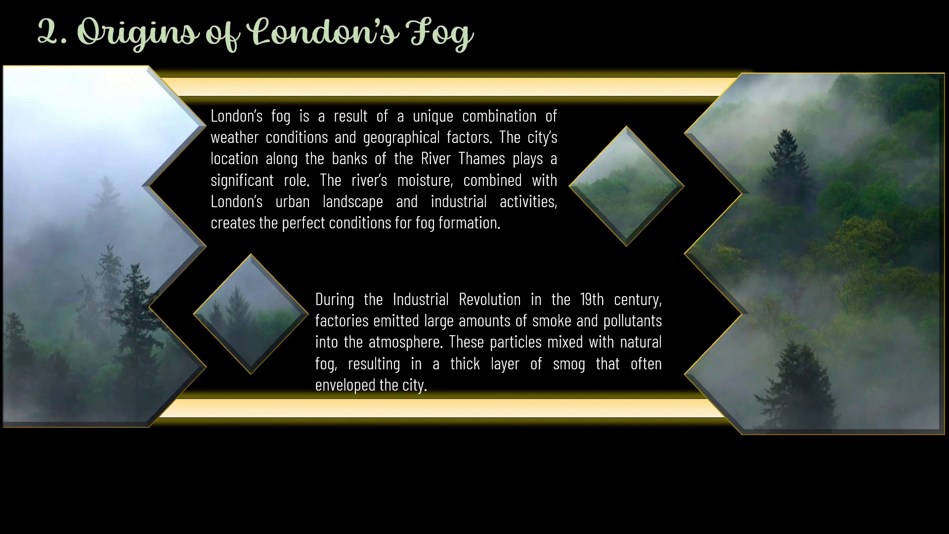
key("Escape")
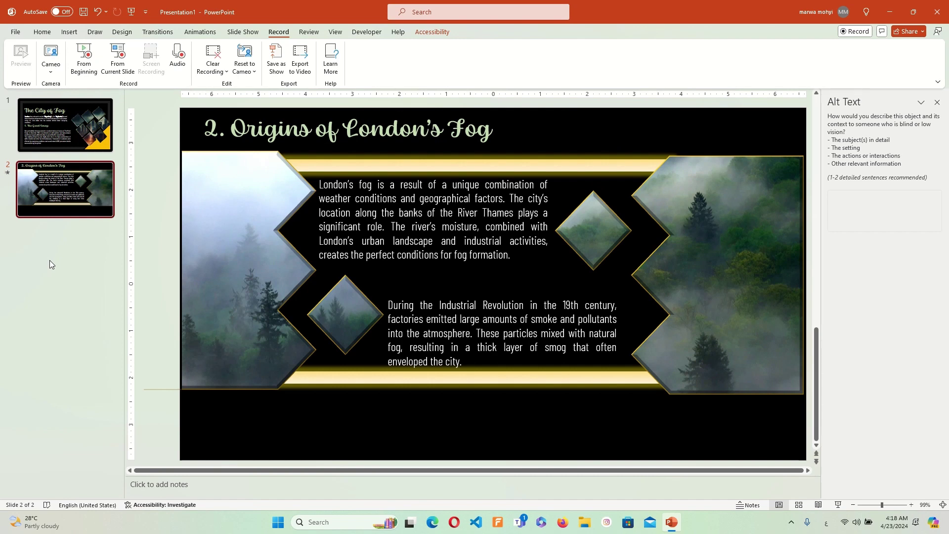
- Insert a new Blank-layout slide 3 and bring up the Shapes gallery
left_click(70, 33)
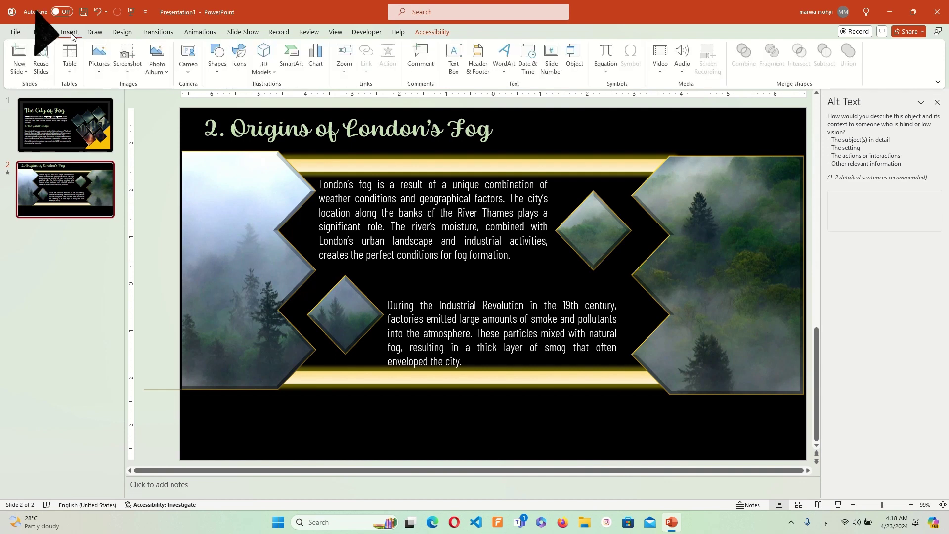
left_click(23, 69)
left_click(37, 204)
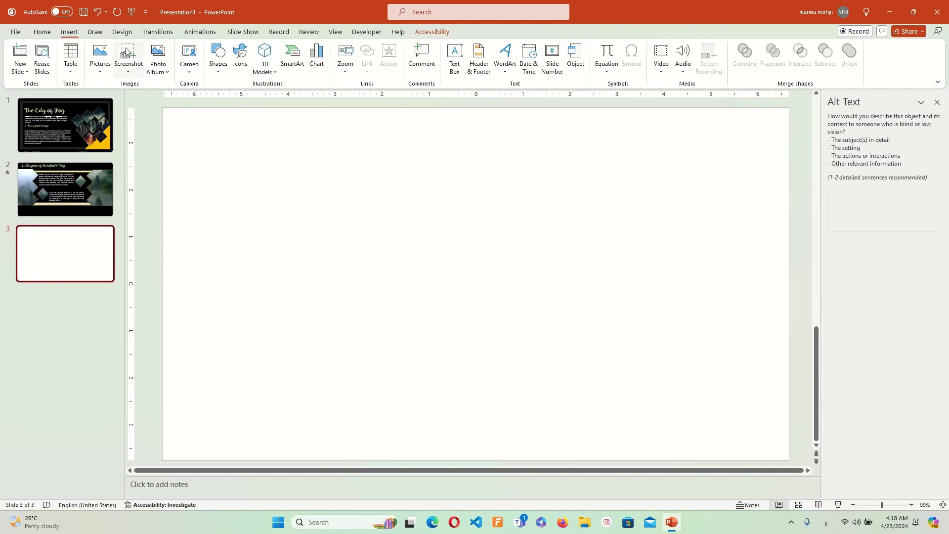
left_click(223, 74)
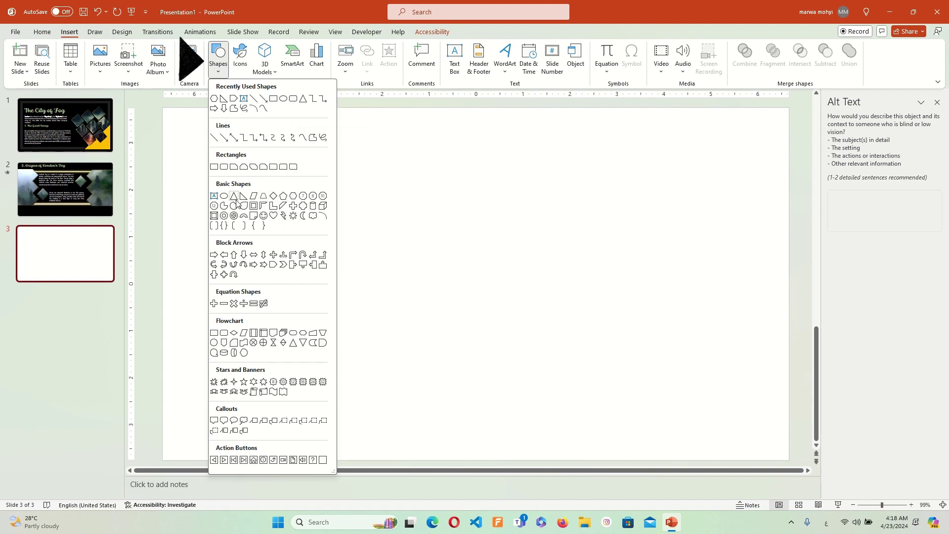
- Draw a large blue pentagon arrow and add a horizontally flipped copy whose tip meets it
left_click(224, 166)
left_click_drag(215, 138, 465, 320)
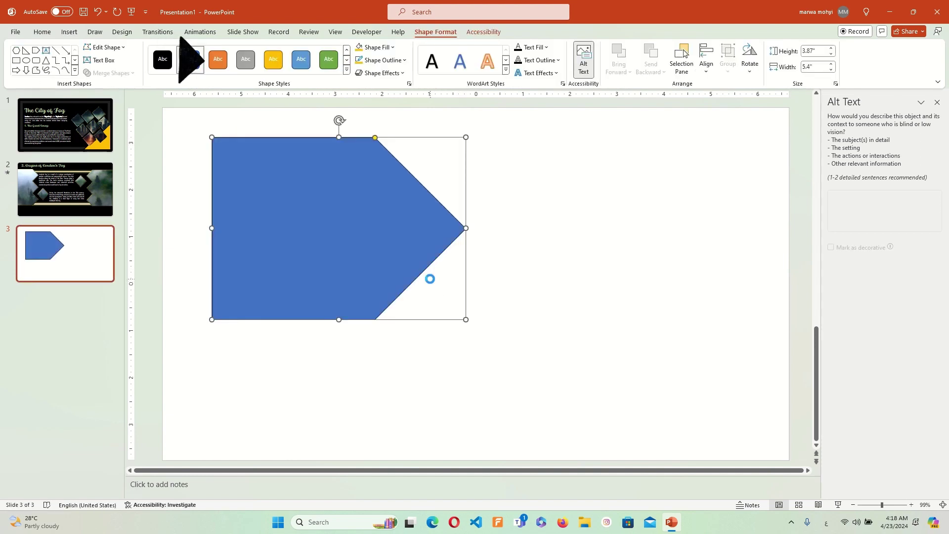
key("ctrl+d")
left_click_drag(456, 254, 562, 239)
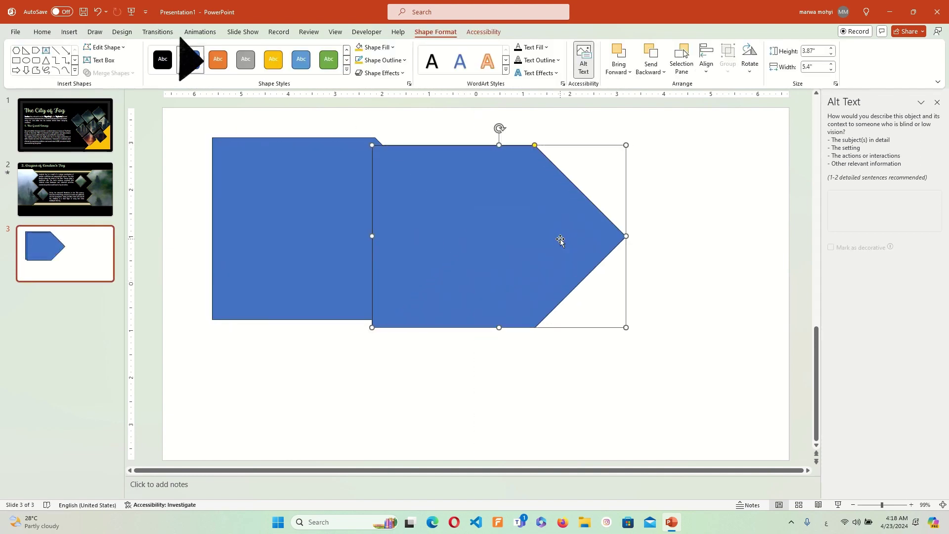
left_click(751, 72)
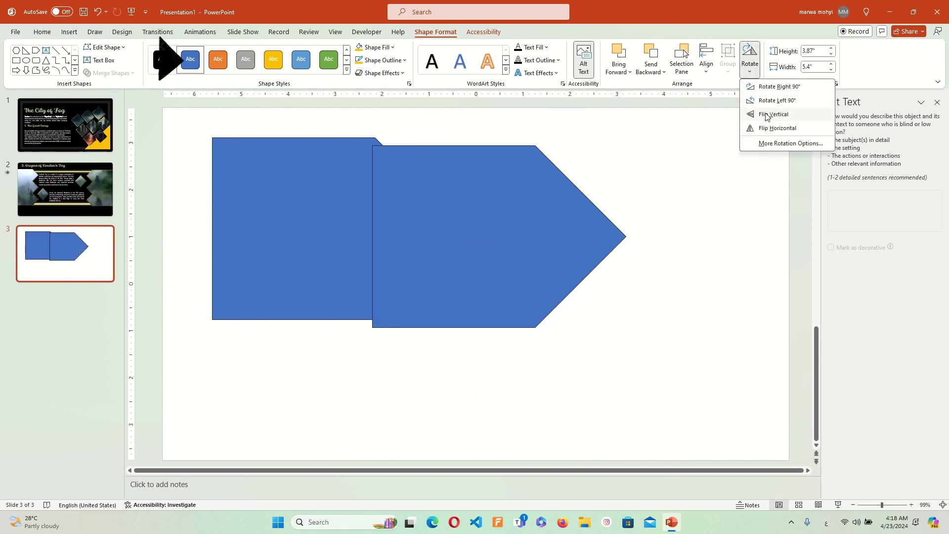
left_click(772, 128)
left_click_drag(561, 224, 627, 224)
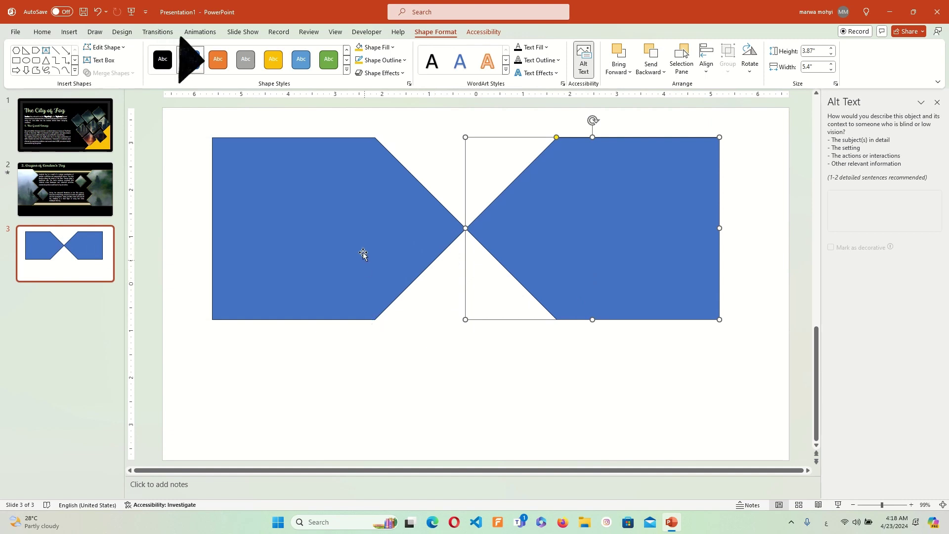
- Duplicate both pentagons directly below themselves, then select all four shapes
left_click(323, 148)
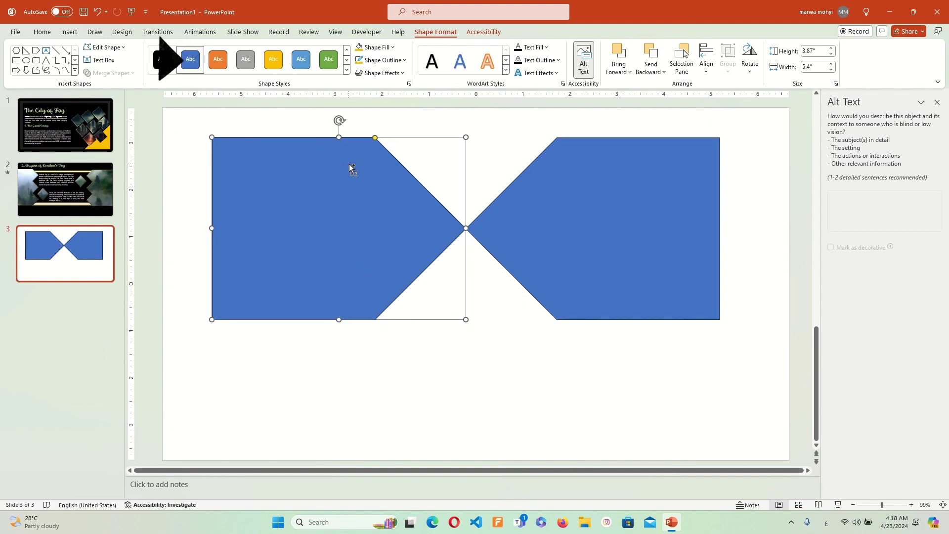
key("ctrl+v")
mouse_move(352, 163)
left_mouse_down()
mouse_move(359, 348)
mouse_move(346, 346)
left_mouse_up()
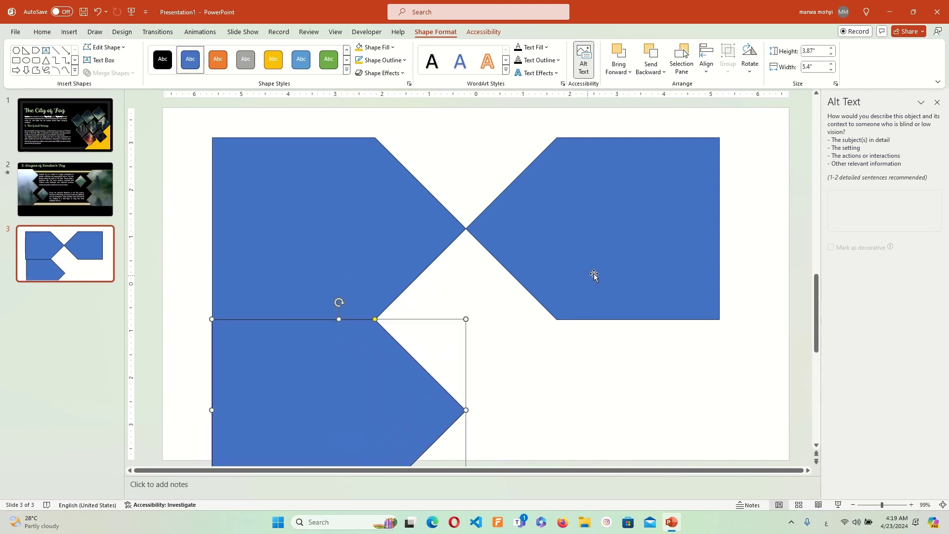
left_click(595, 278)
key("ctrl+c")
key("ctrl+v")
left_click_drag(639, 328, 622, 441)
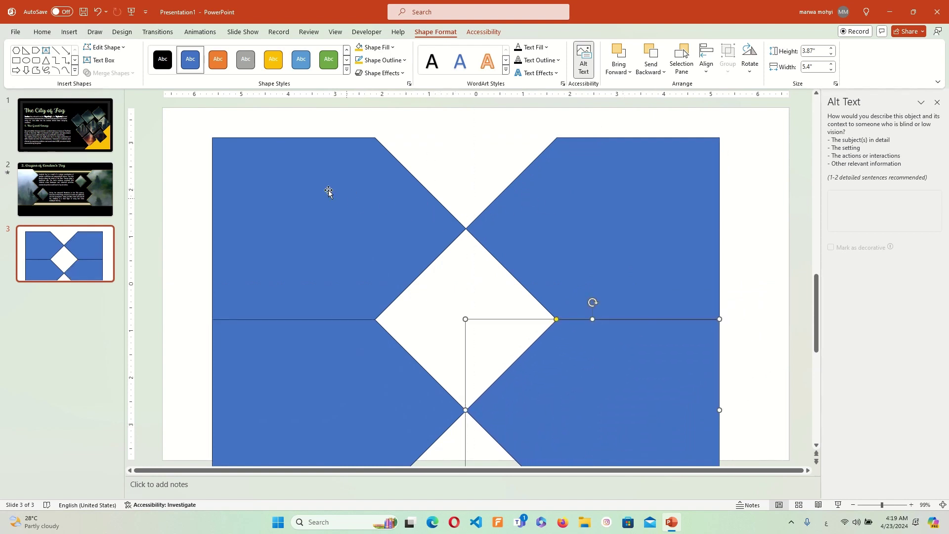
key("ctrl+a")
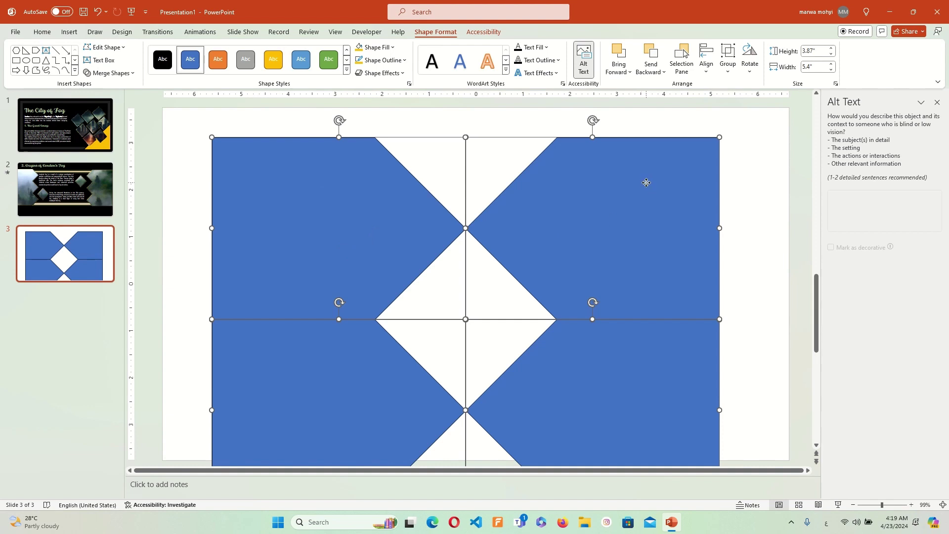
- Group the four pentagons, shrink the group to about 6.84 × 4.34 inches, and centre it
right_click(647, 182)
left_click(784, 270)
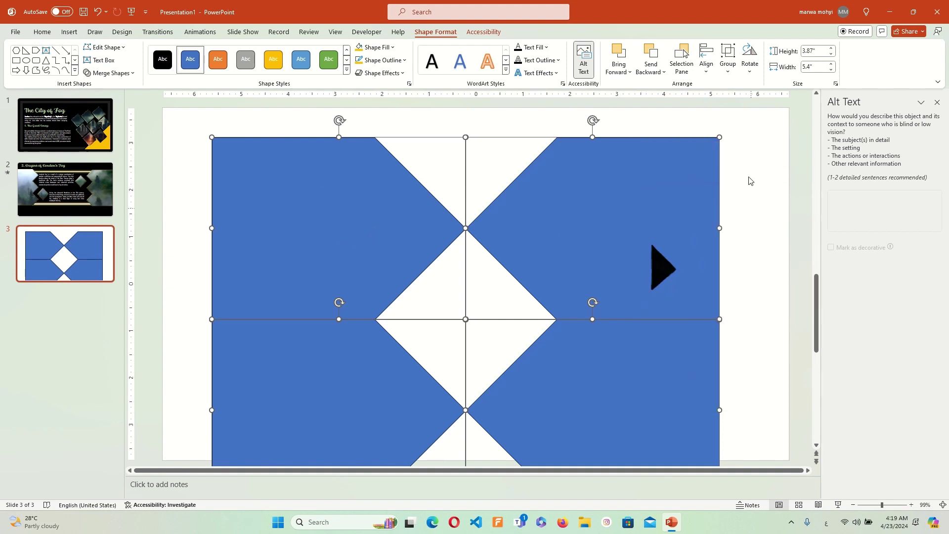
left_click_drag(706, 149, 536, 292)
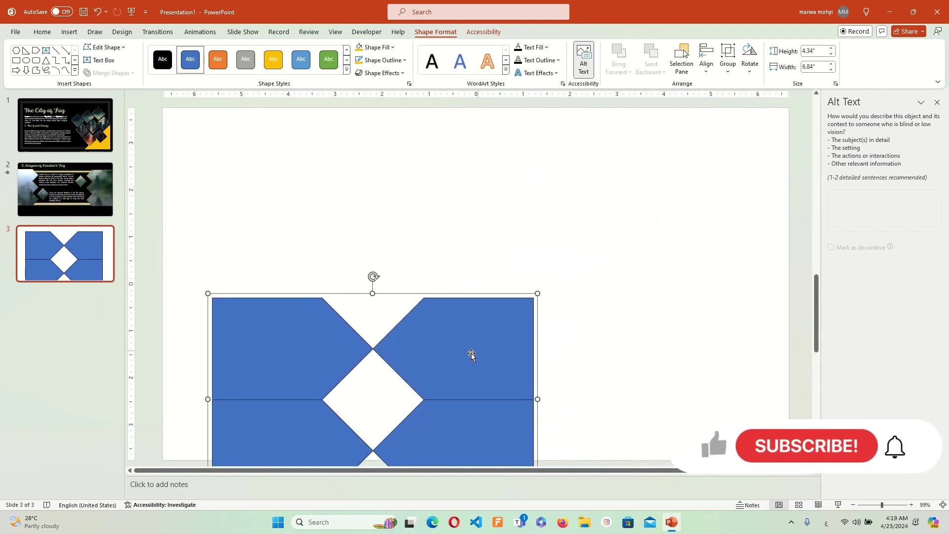
mouse_move(470, 354)
left_mouse_down()
mouse_move(539, 217)
mouse_move(552, 230)
left_mouse_up()
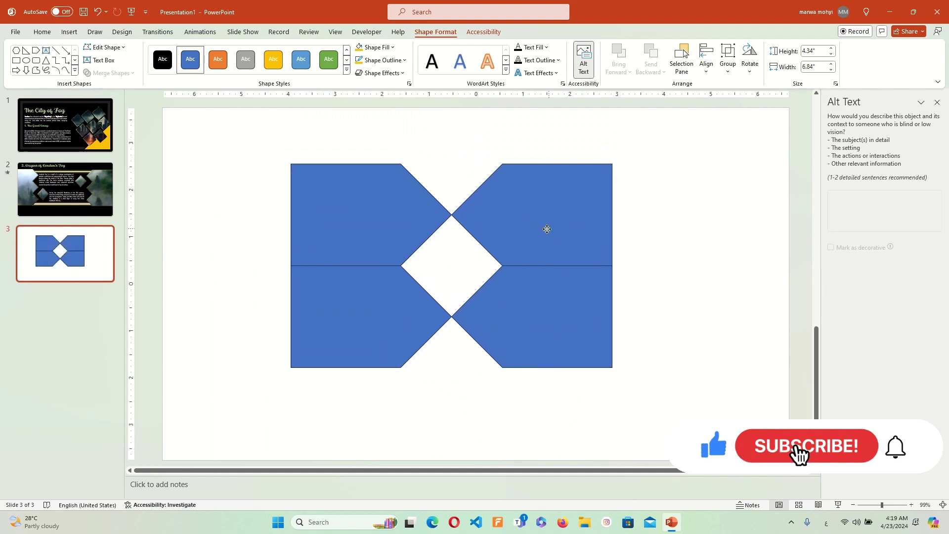
- Ungroup the four pentagons back into separate shapes
left_click(563, 232)
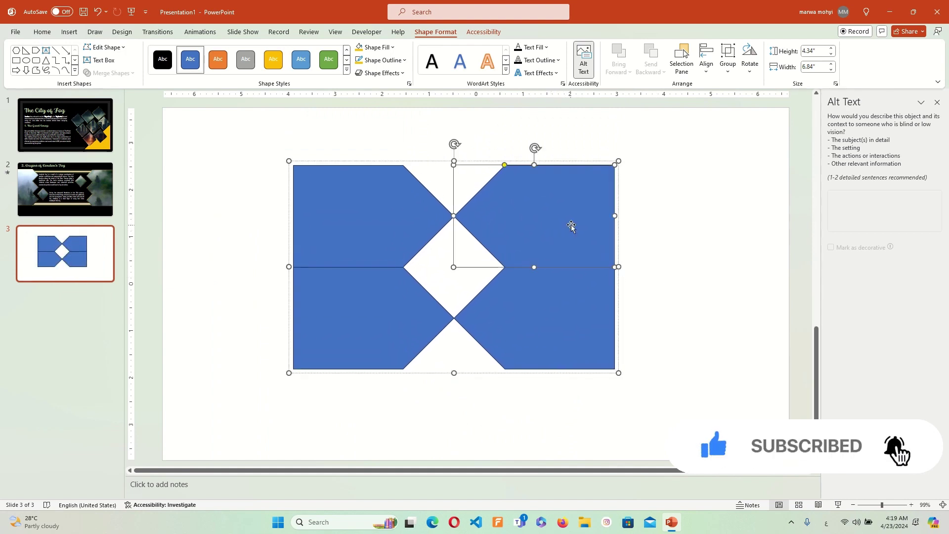
right_click(570, 224)
mouse_move(599, 310)
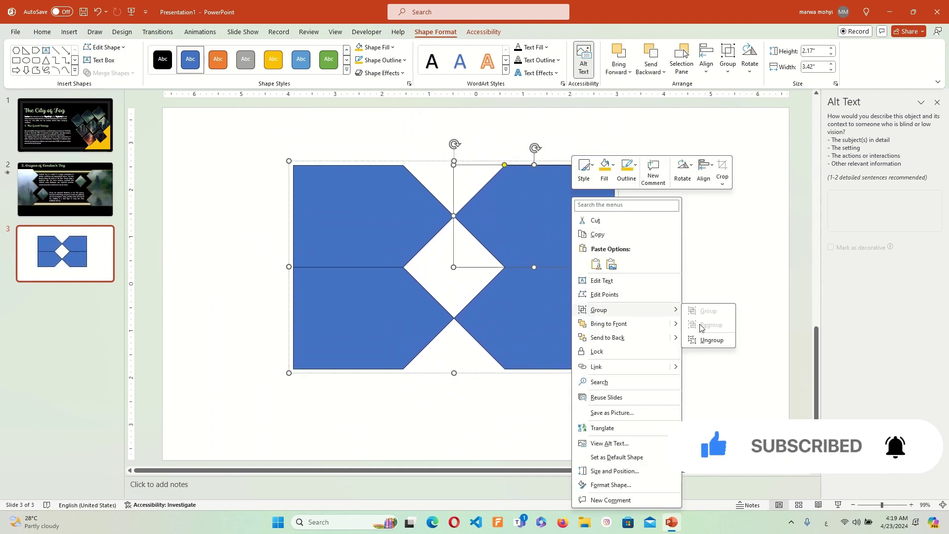
left_click(702, 336)
left_click(262, 139)
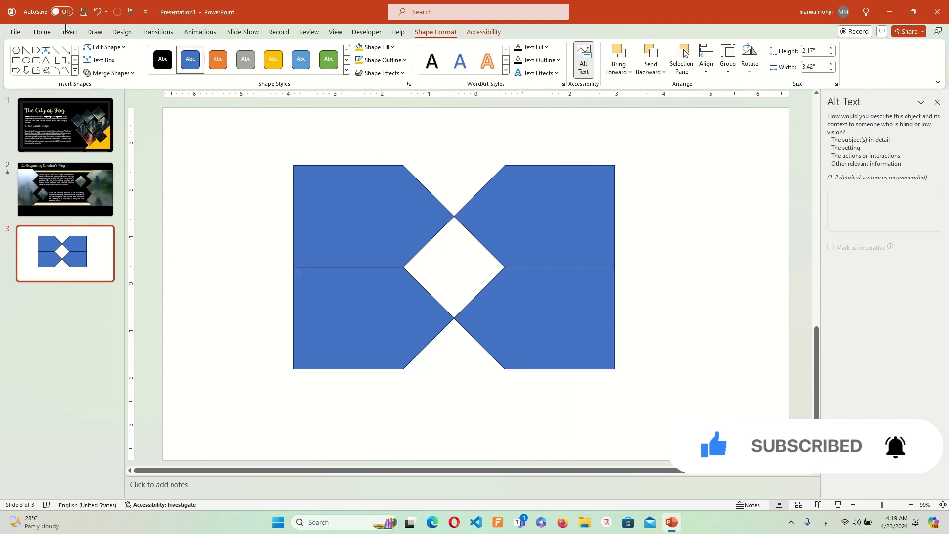
left_click(68, 34)
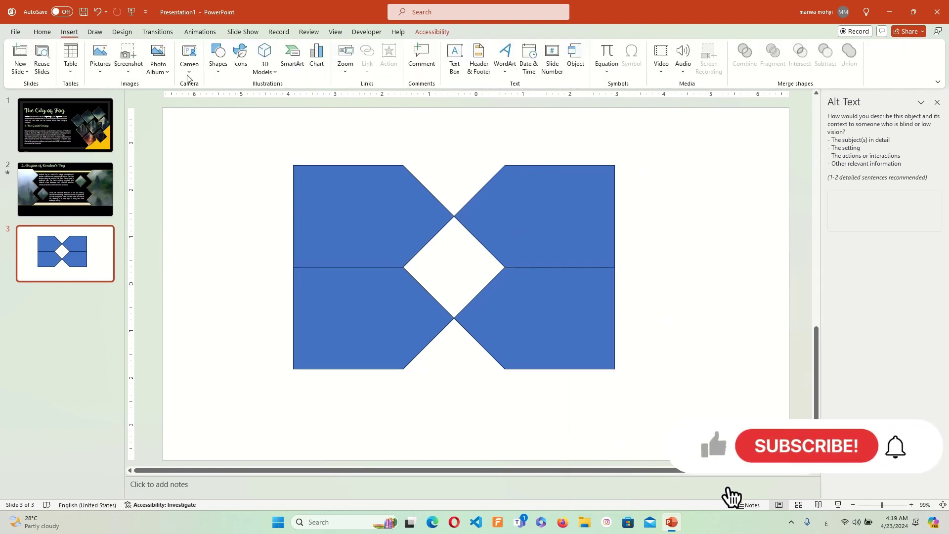
- Draw a small blue square above the central gap and rotate it into a diamond
left_click(218, 74)
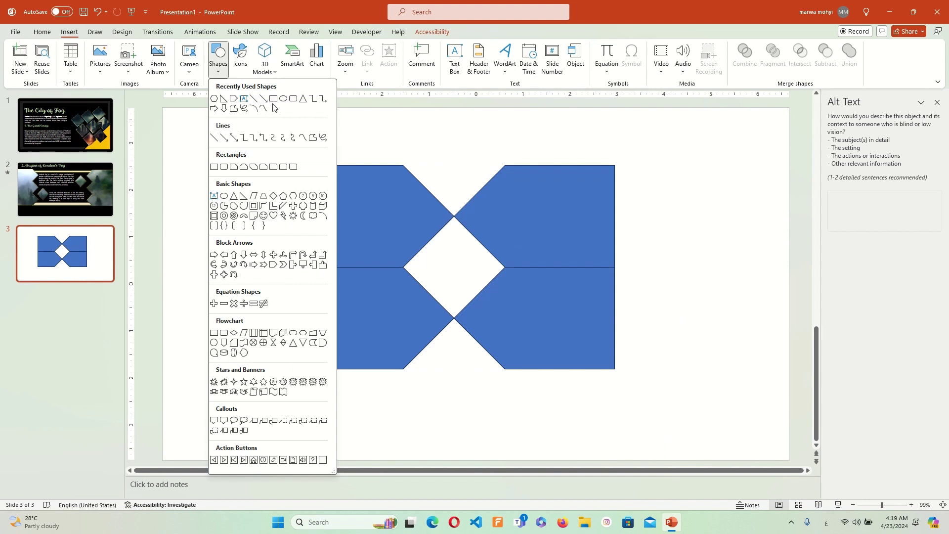
left_click(215, 167)
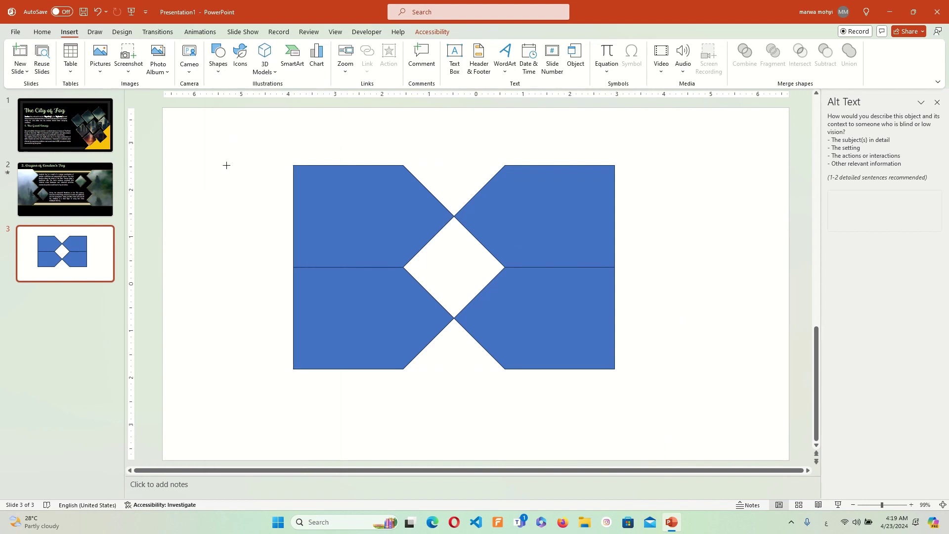
mouse_move(427, 127)
left_mouse_down()
mouse_move(480, 184)
mouse_move(492, 183)
left_mouse_up()
left_click_drag(458, 108, 479, 132)
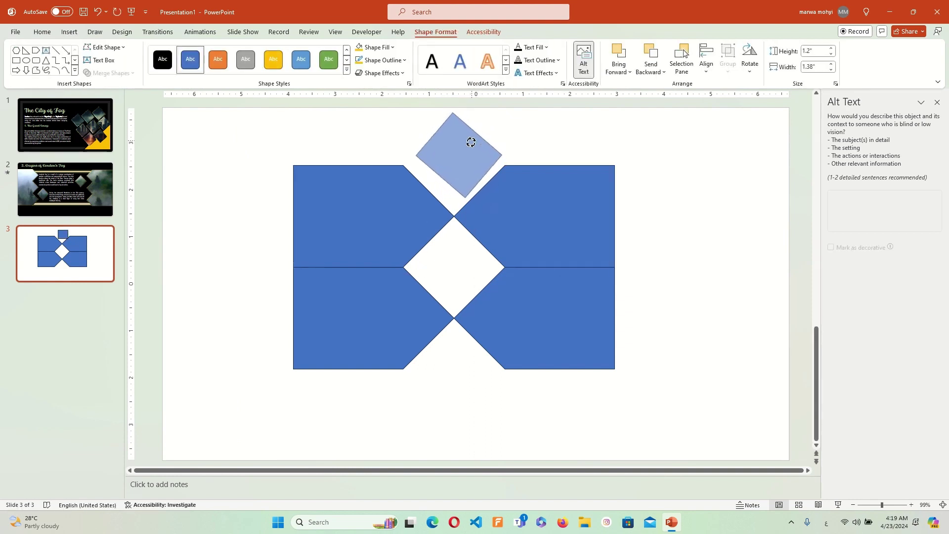
left_click_drag(479, 132, 462, 368)
- Copy the diamond below the central white gap, then select all shapes on the slide
key("ctrl+c")
key("ctrl+v")
left_click(461, 194)
left_click(733, 212)
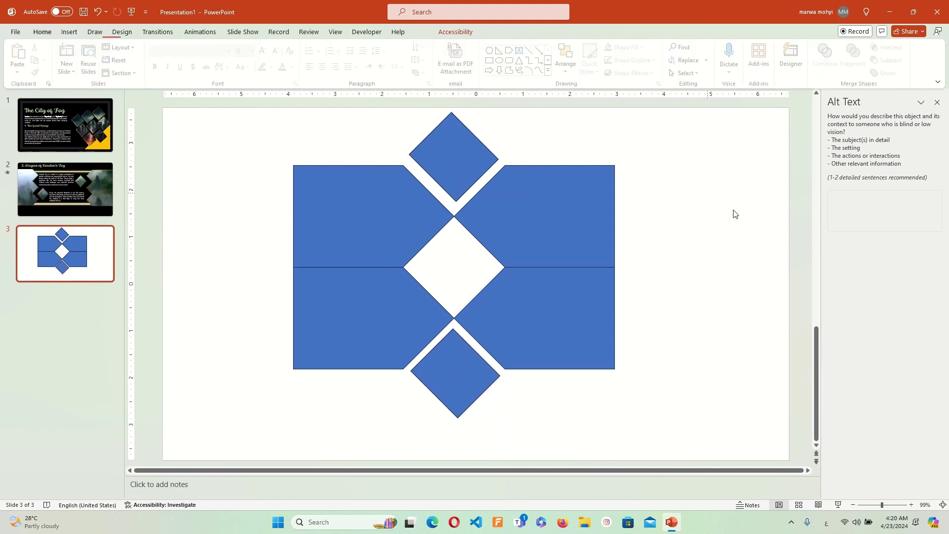
key("ctrl+a")
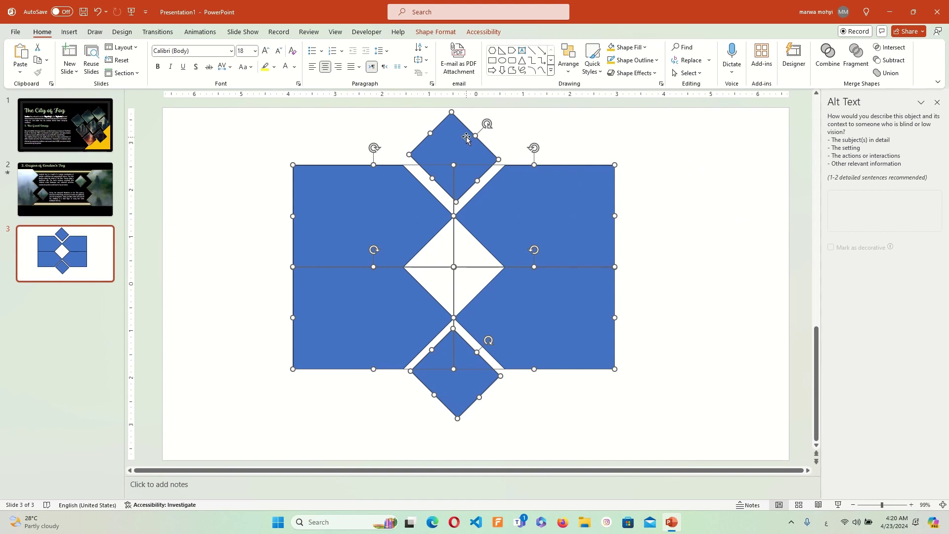
- Group the four pentagons and two diamonds and move the group right and slightly down
right_click(466, 140)
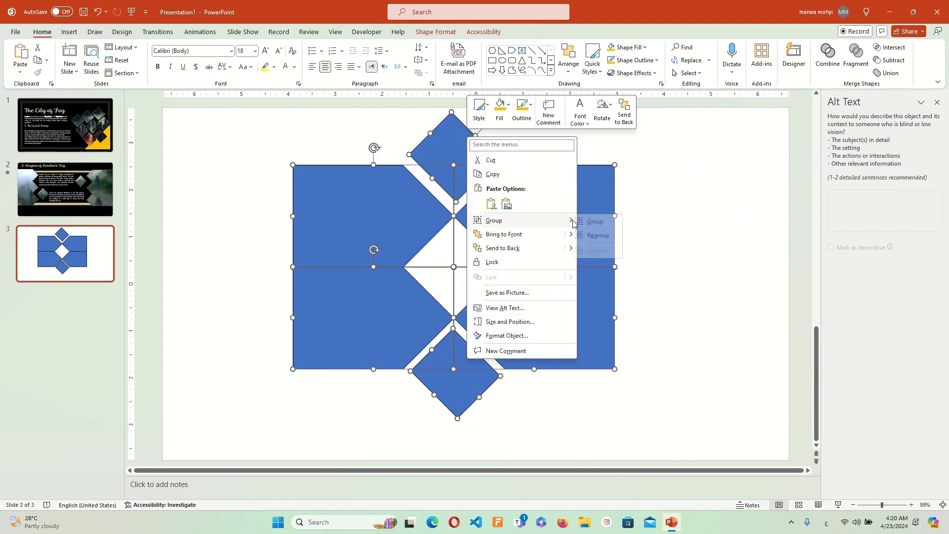
left_click(606, 221)
left_click(682, 218)
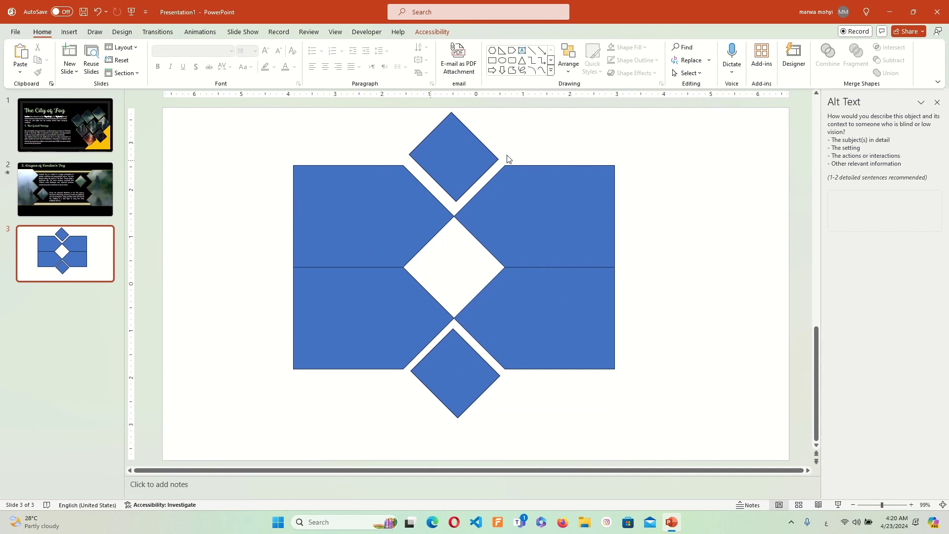
mouse_move(458, 146)
left_mouse_down()
mouse_move(564, 165)
mouse_move(498, 152)
left_mouse_up()
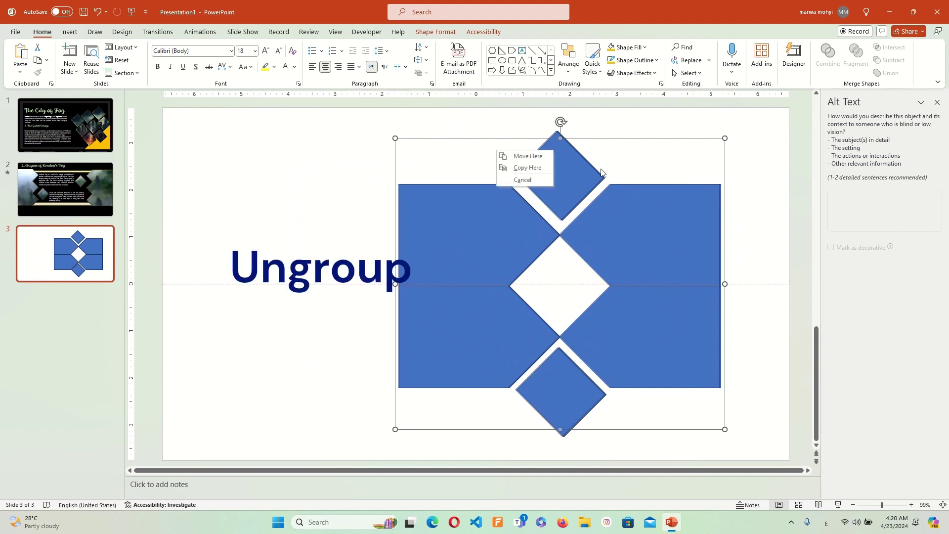
- Undo the grouping so the six shapes are separate, then check Shape Format's Merge Shapes options
left_click(651, 155)
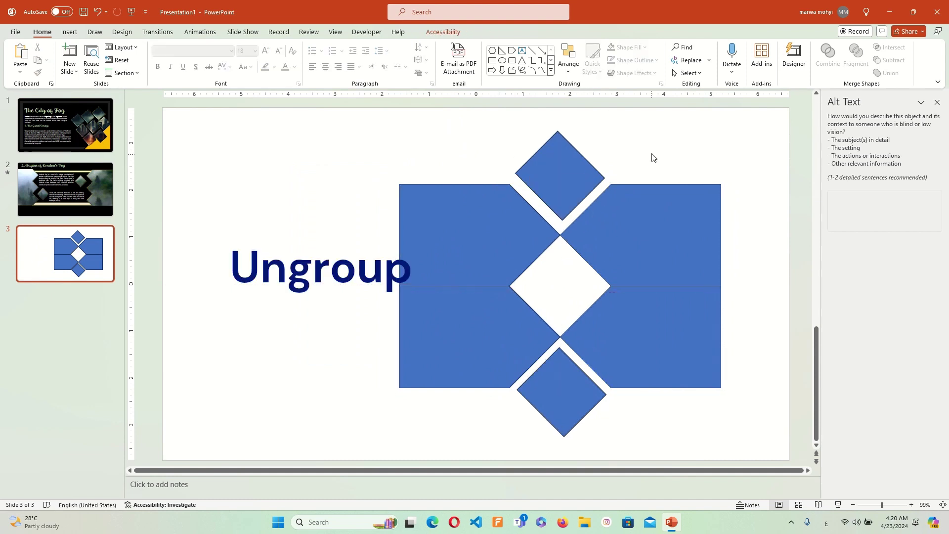
right_click(497, 150)
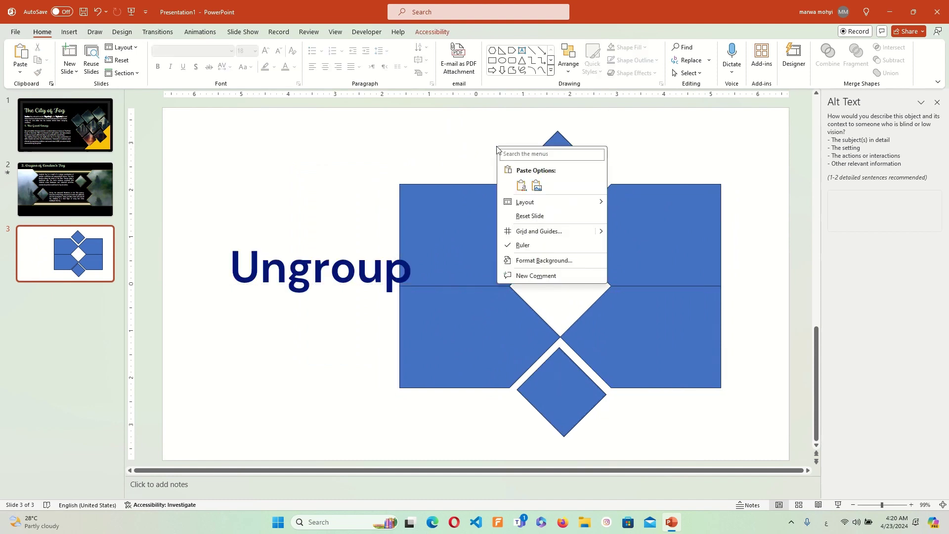
key("Escape")
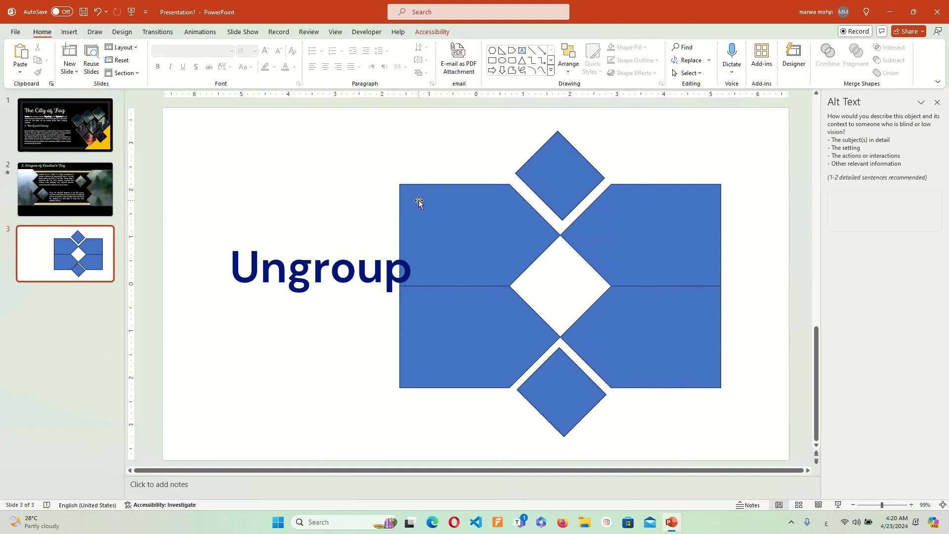
key("ctrl+z")
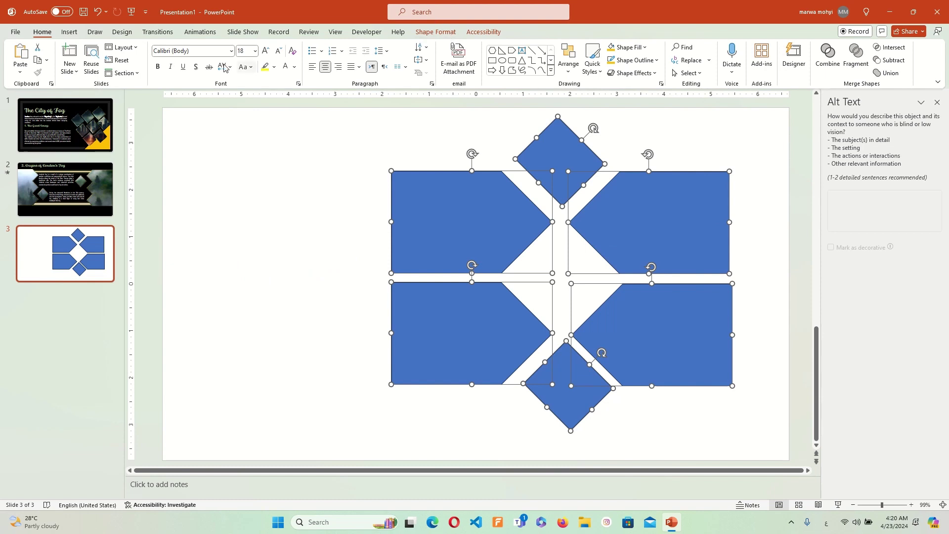
left_click(435, 32)
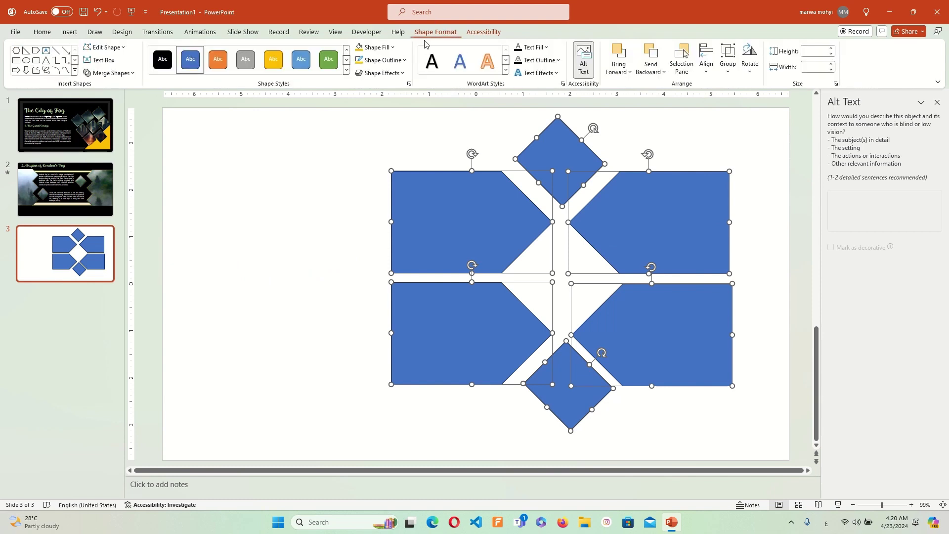
left_click(131, 74)
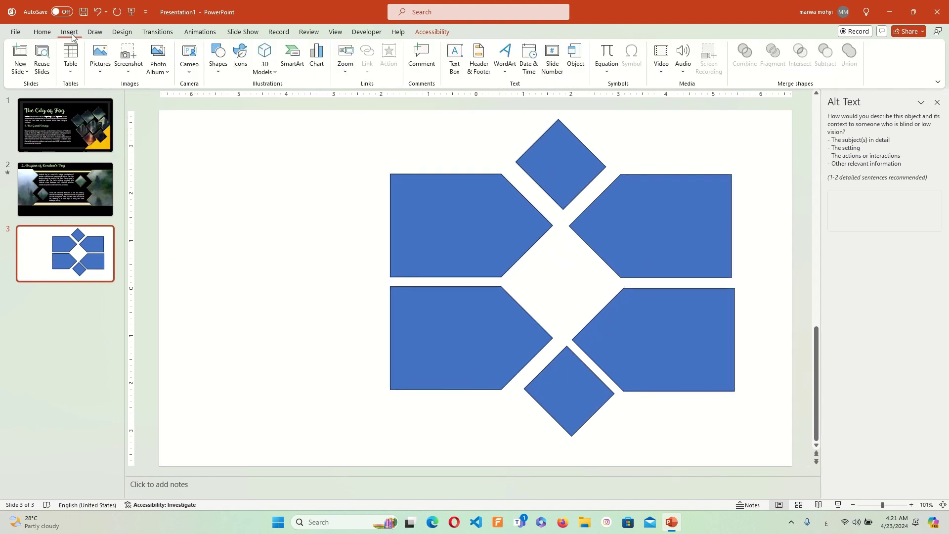
- Insert a rain-wet green leaves clip from the Stock Videos library onto slide 3
left_click(665, 77)
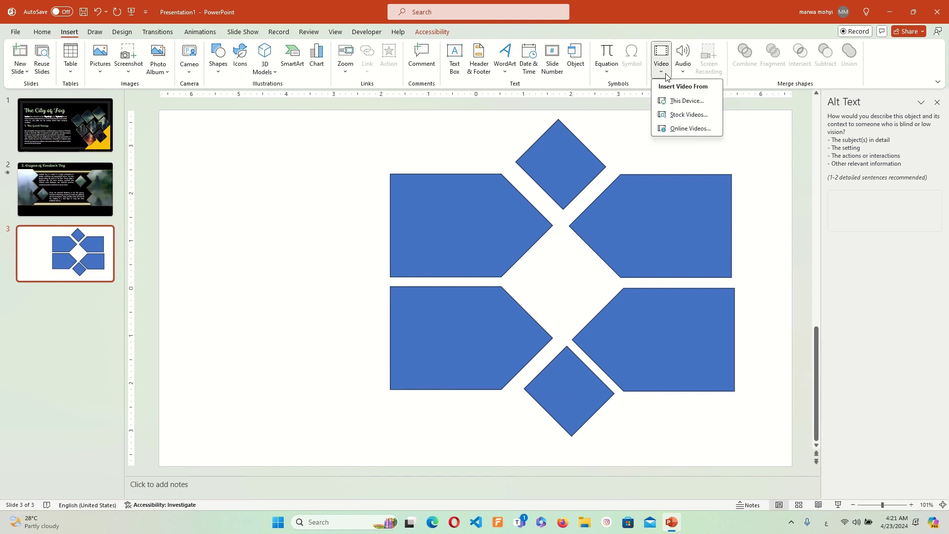
left_click(688, 115)
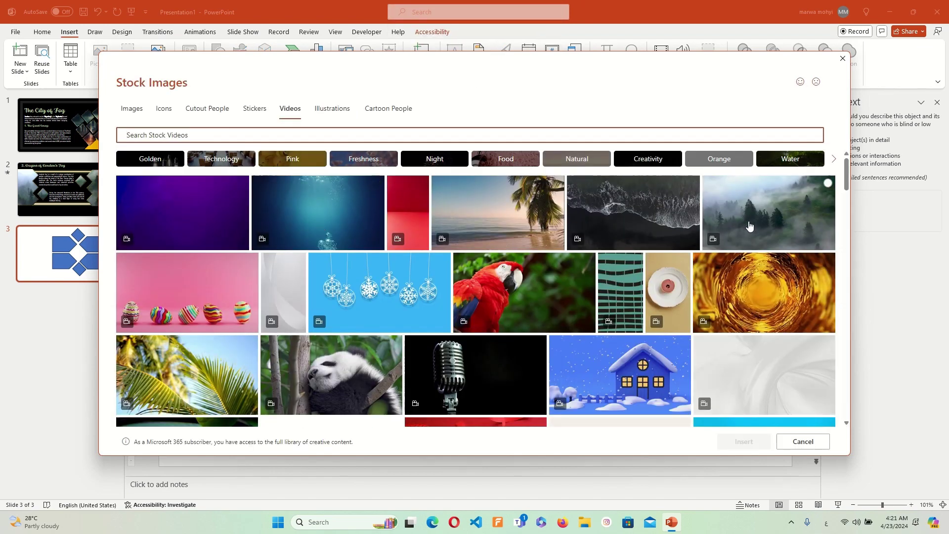
scroll(749, 225, "down", 2)
left_click(744, 443)
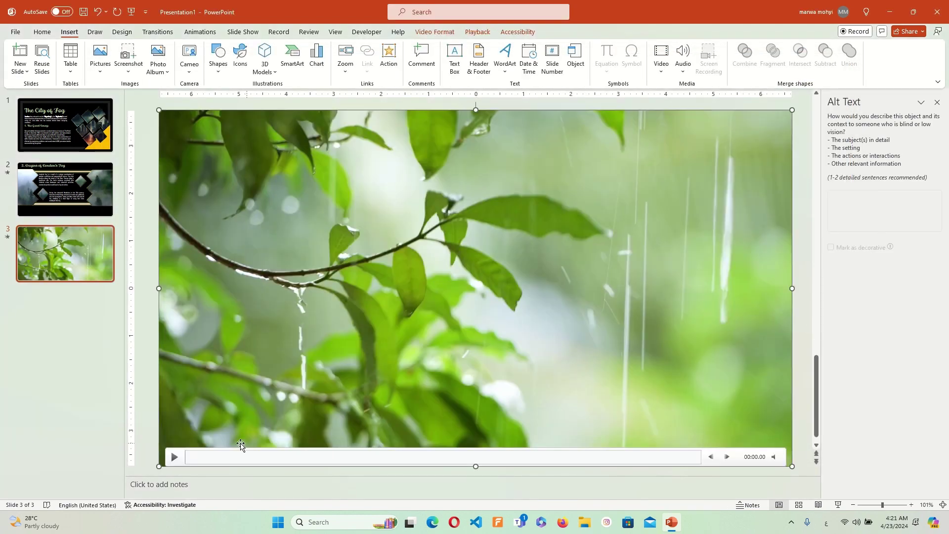
- Send the leaf video to the back and move the blue shapes left over it
left_click(175, 456)
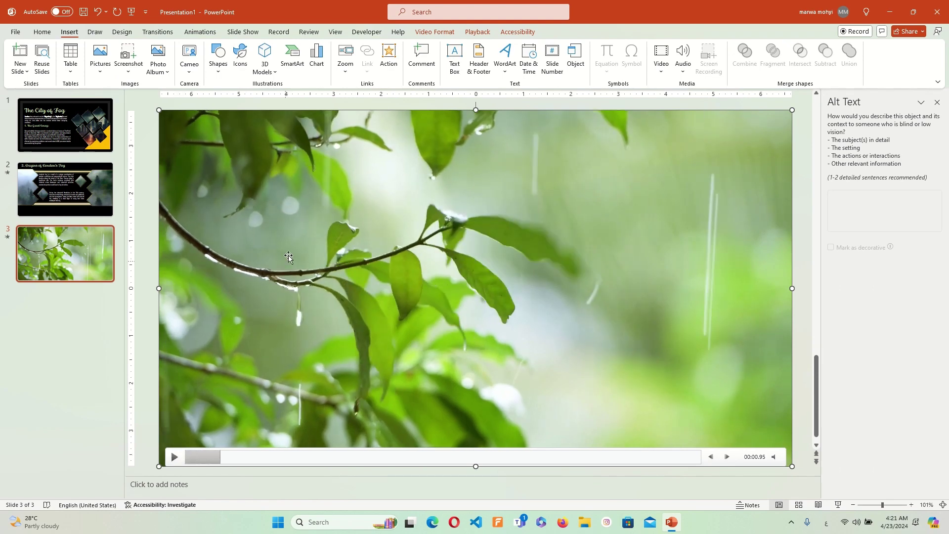
right_click(288, 251)
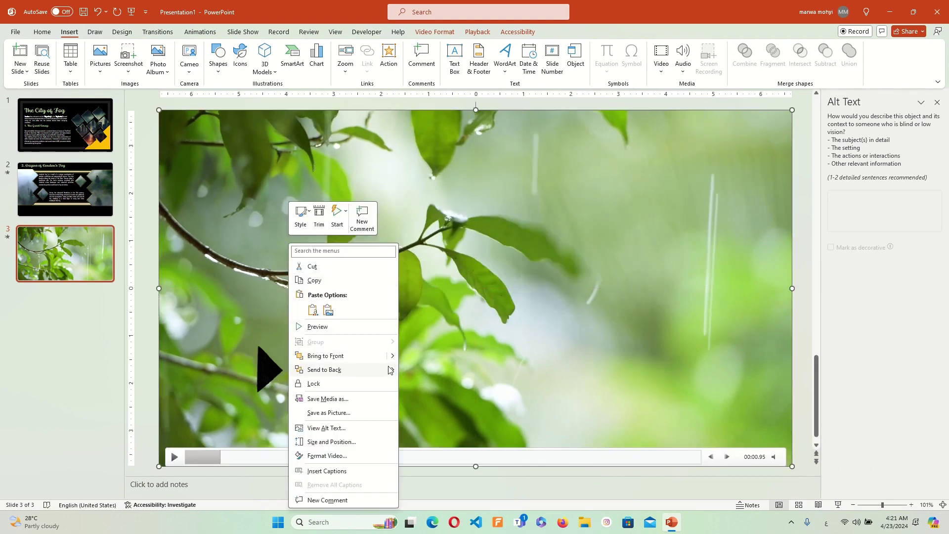
mouse_move(324, 369)
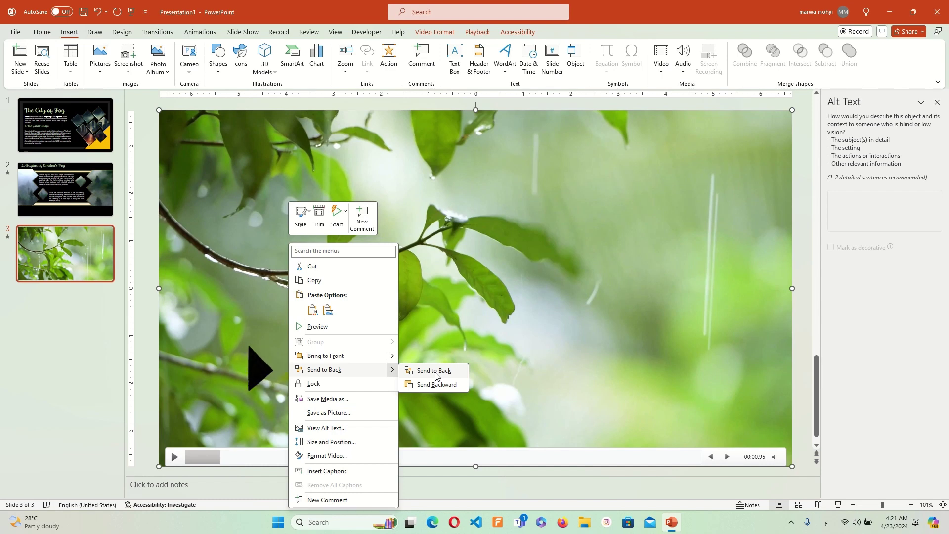
left_click(434, 371)
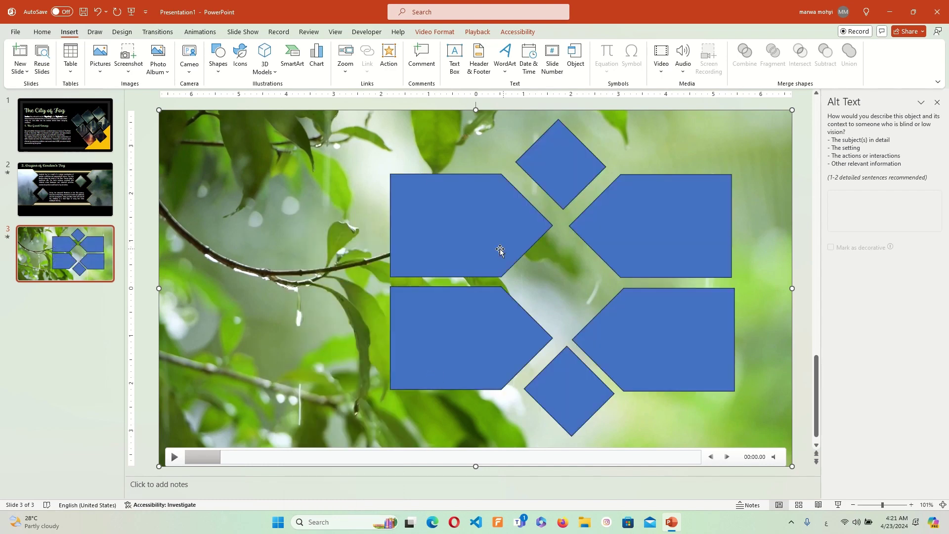
left_click_drag(649, 204, 439, 201)
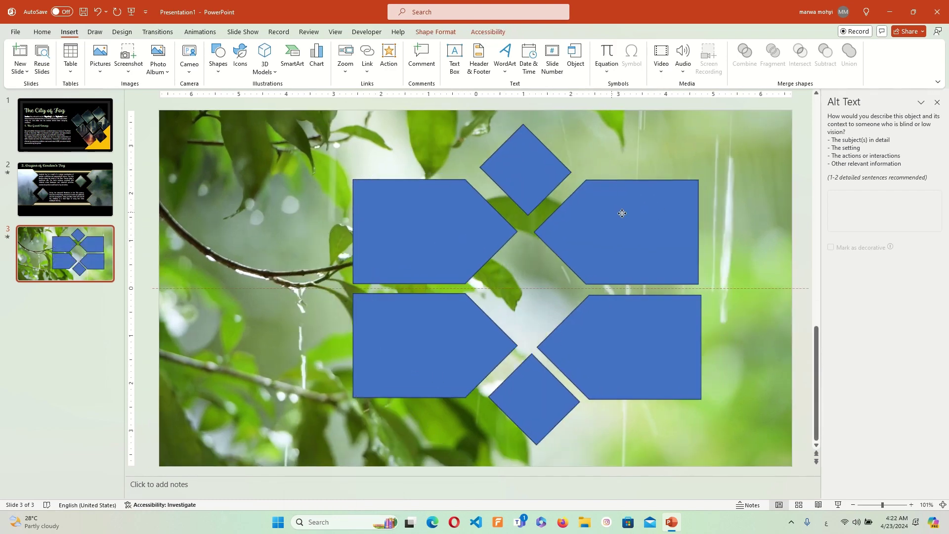
- Select the background video first, then add the blue shapes to the selection
left_click(689, 197)
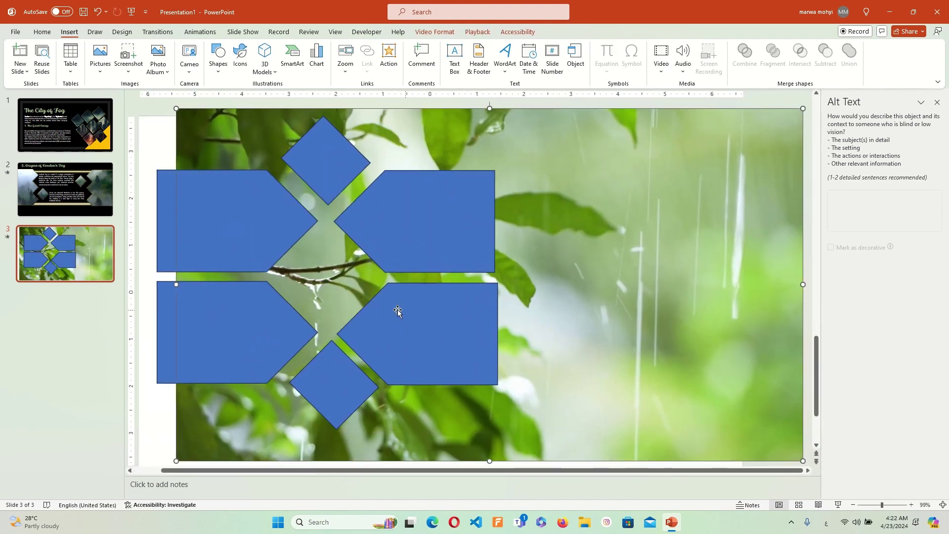
left_click(471, 245)
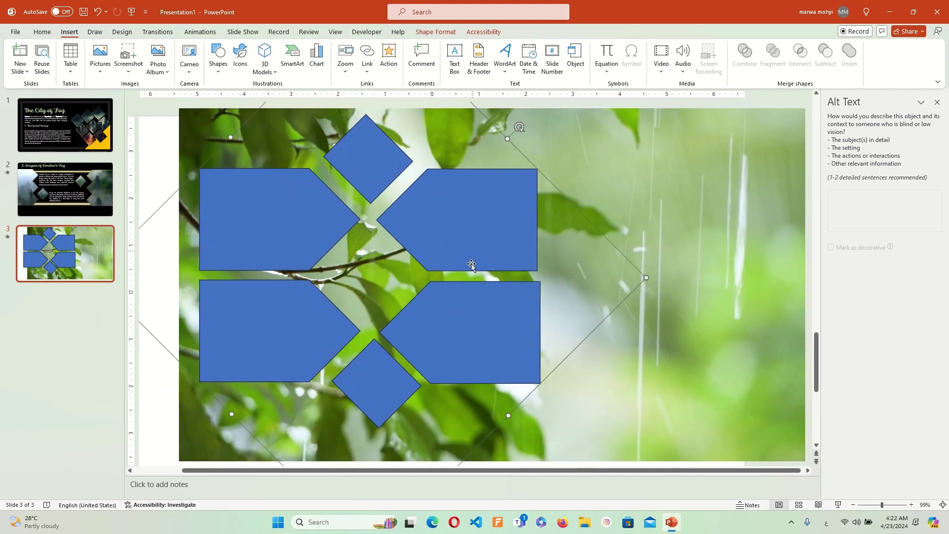
left_click(678, 225)
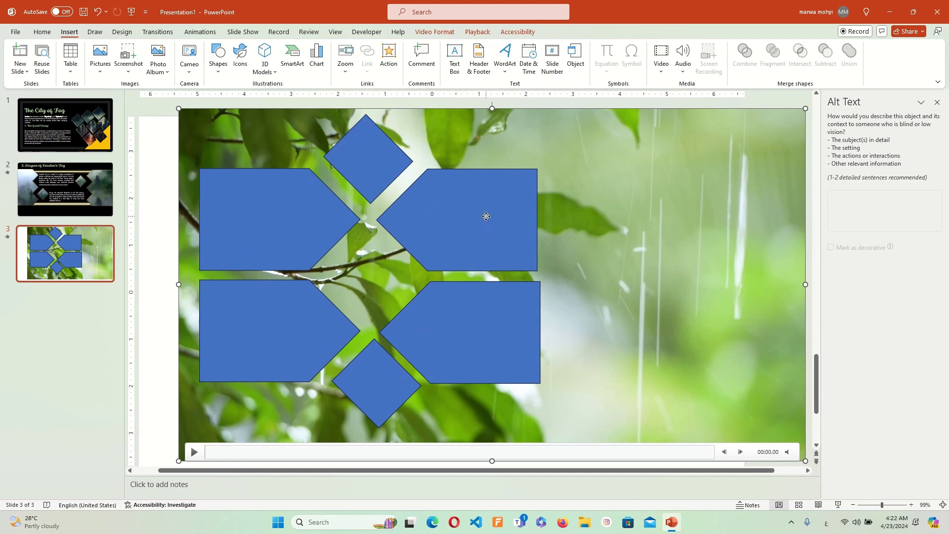
left_click(486, 216)
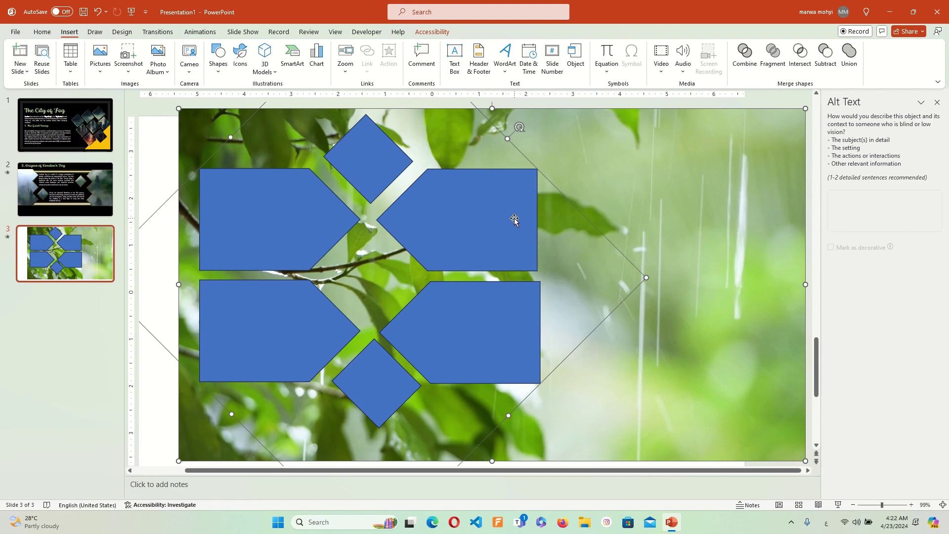
- Fragment the video with the shapes, then delete the leftover background footage
left_click(774, 59)
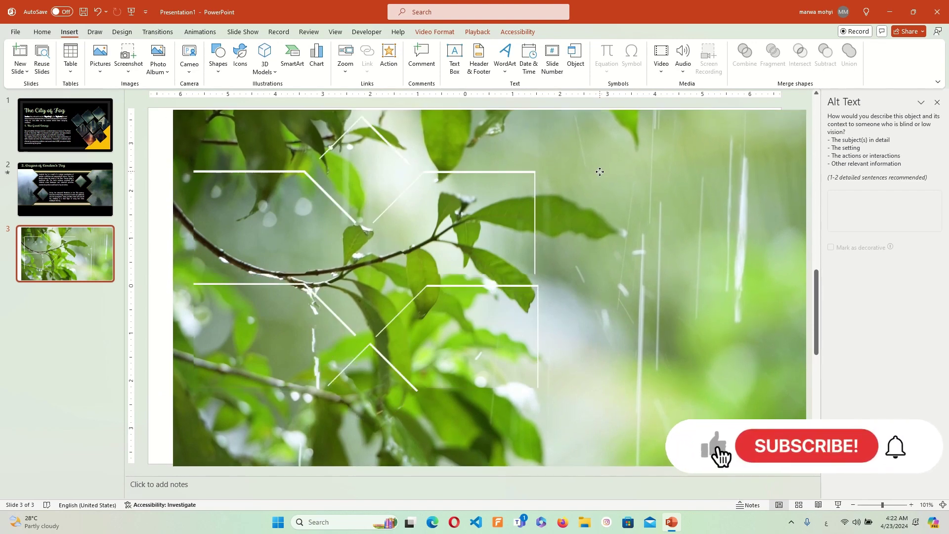
left_click(598, 170)
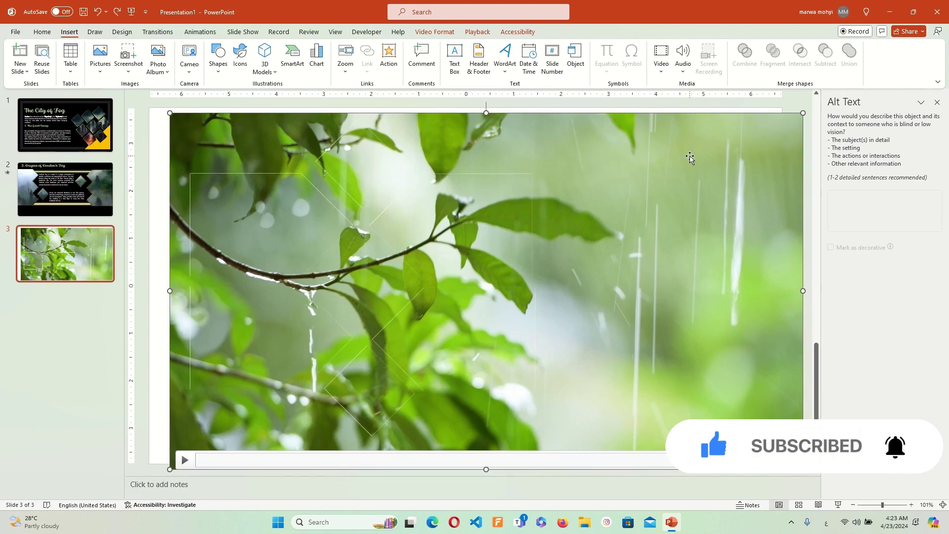
key("Delete")
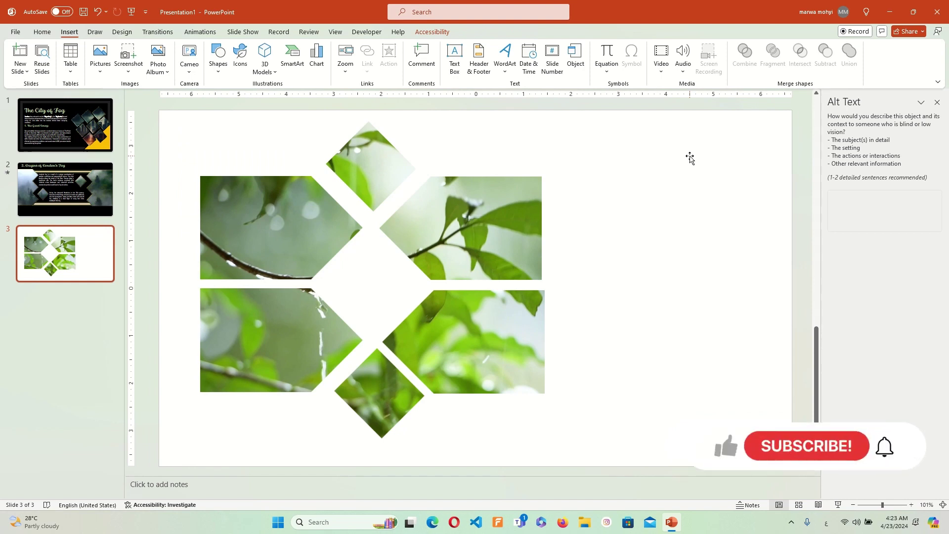
- Check each of the six video pieces, then select all and group them into one object
left_click(407, 214)
left_click(357, 162)
left_click(277, 239)
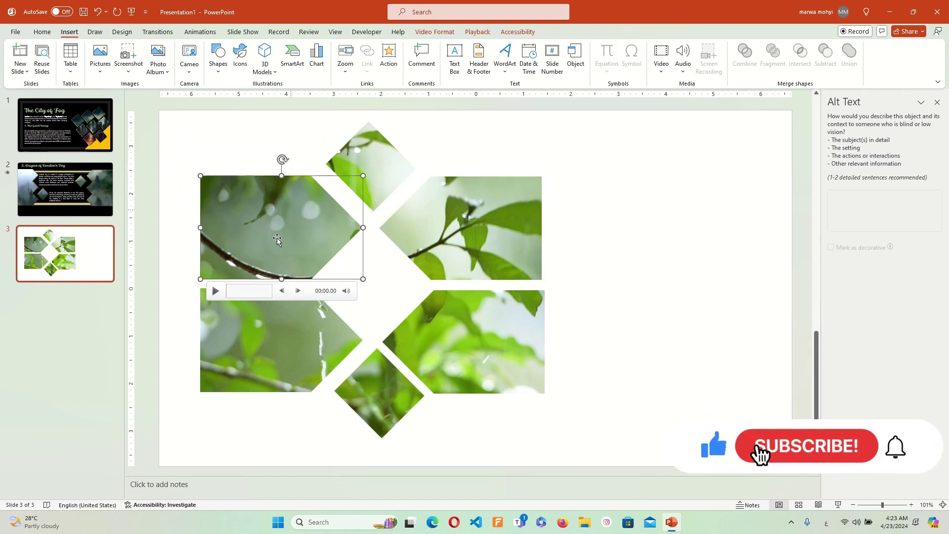
left_click(241, 330)
left_click(382, 390)
left_click(459, 336)
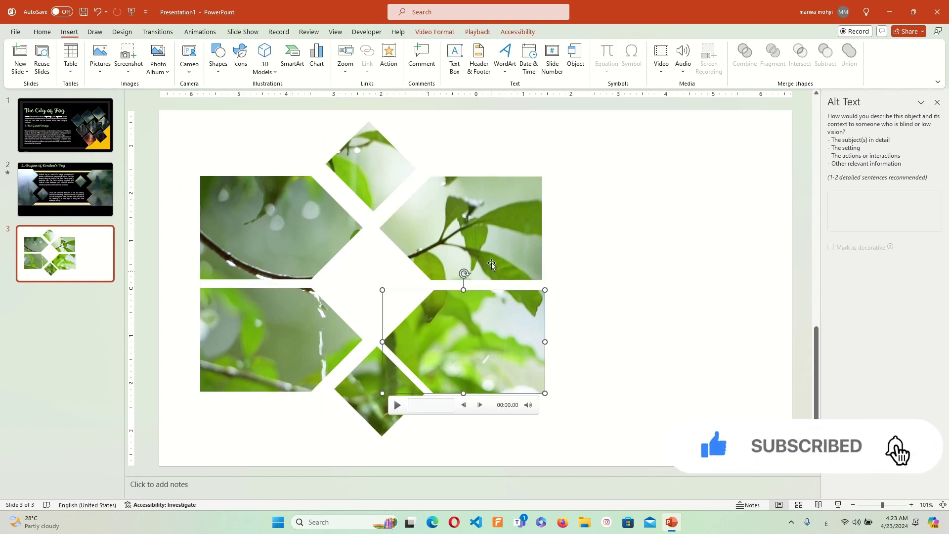
left_click(492, 266)
left_click(364, 399)
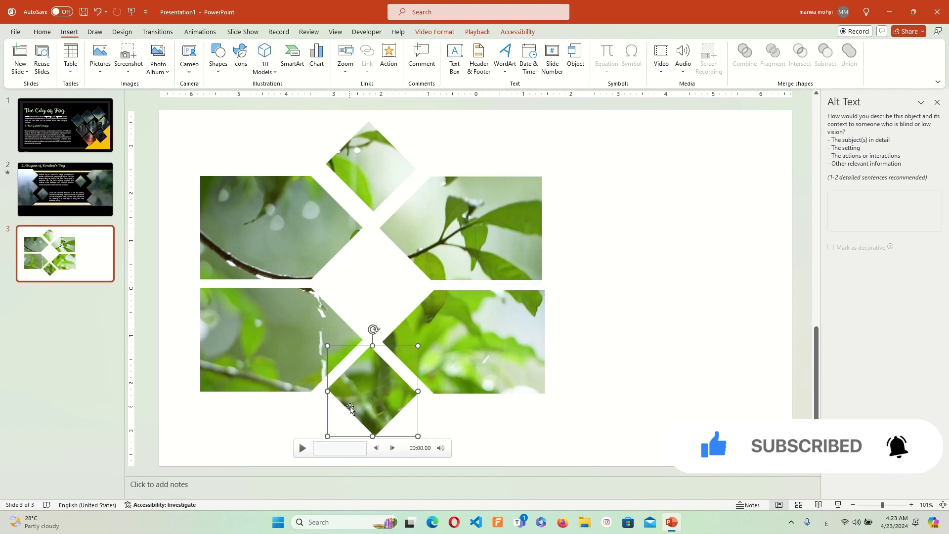
left_click(671, 334)
key("ctrl+a")
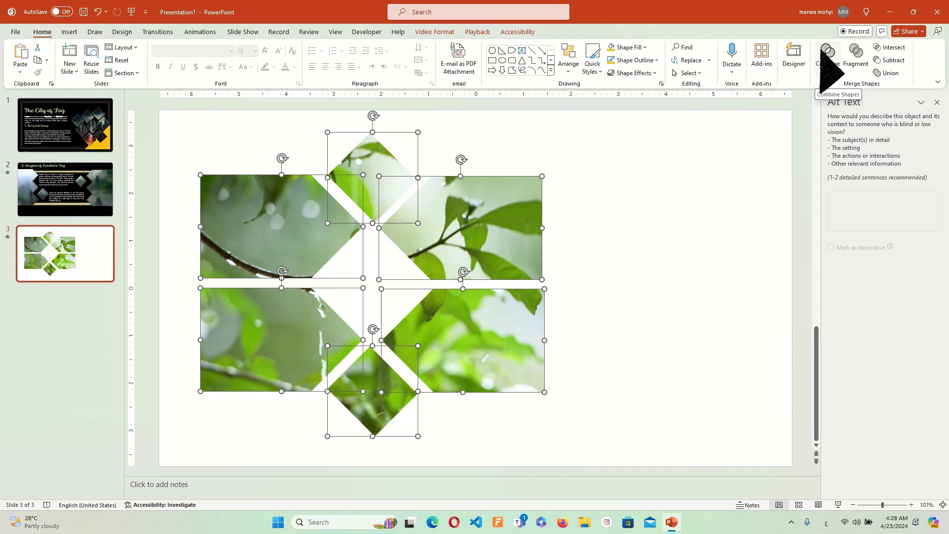
left_click(882, 76)
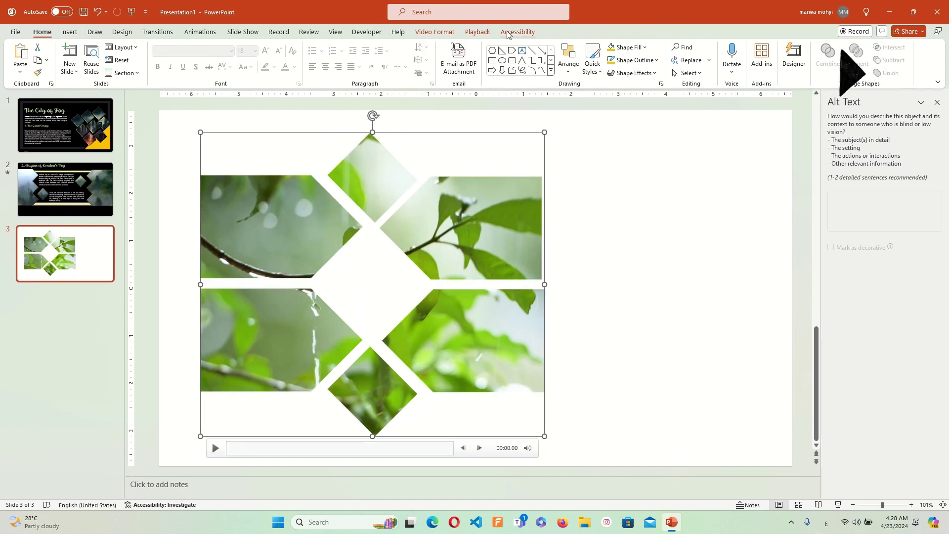
- Set the grouped video to start automatically and drag it to the slide's right side
left_click(478, 32)
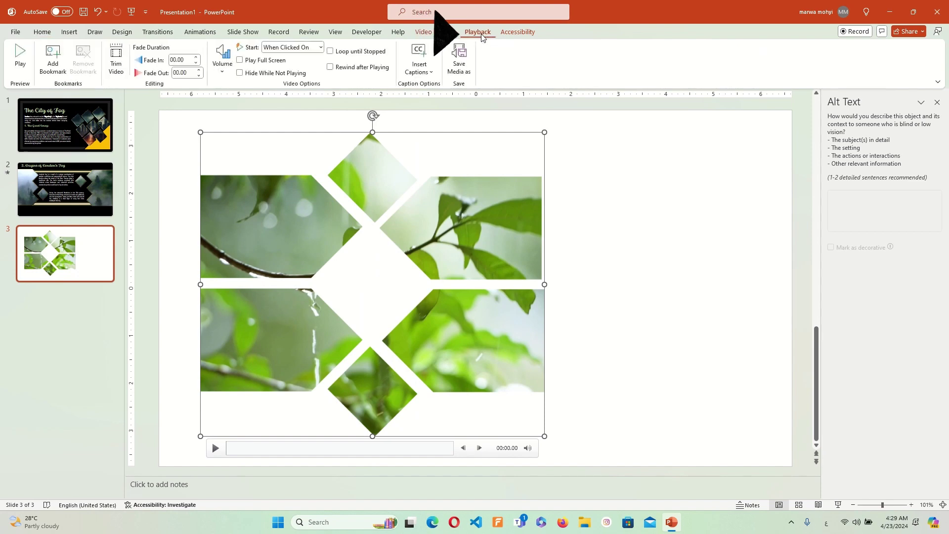
left_click(320, 47)
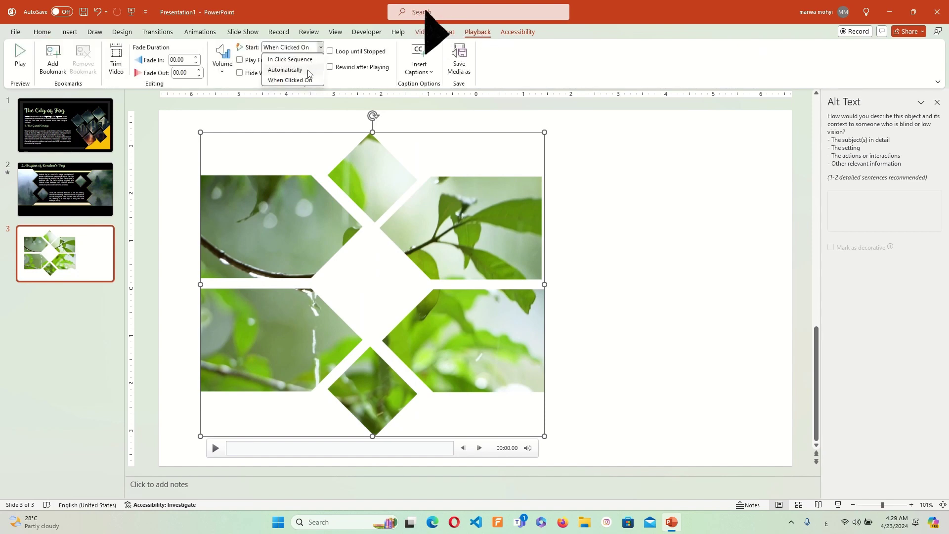
left_click(308, 70)
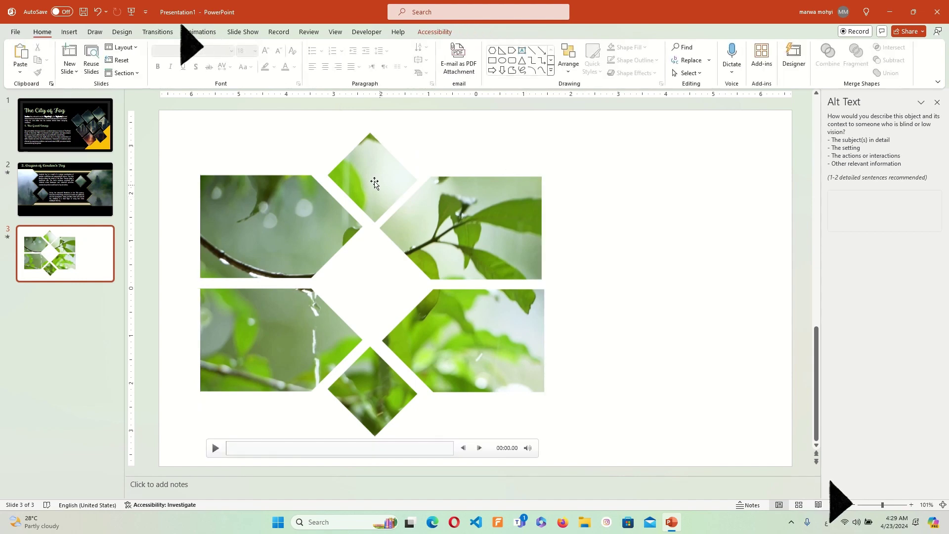
left_click_drag(375, 182, 581, 175)
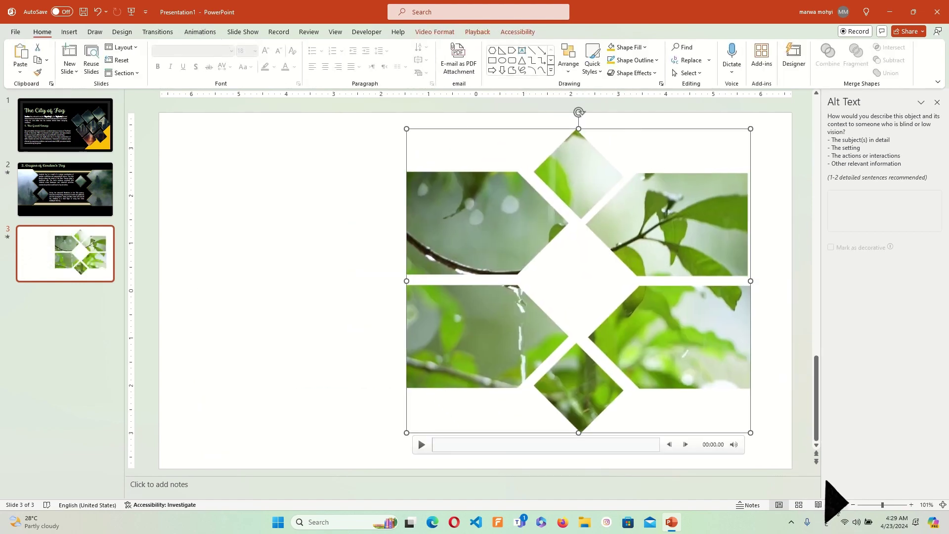
- Run the slide show from slide 3 so the leaf-emblem video collage plays full screen
left_click(837, 504)
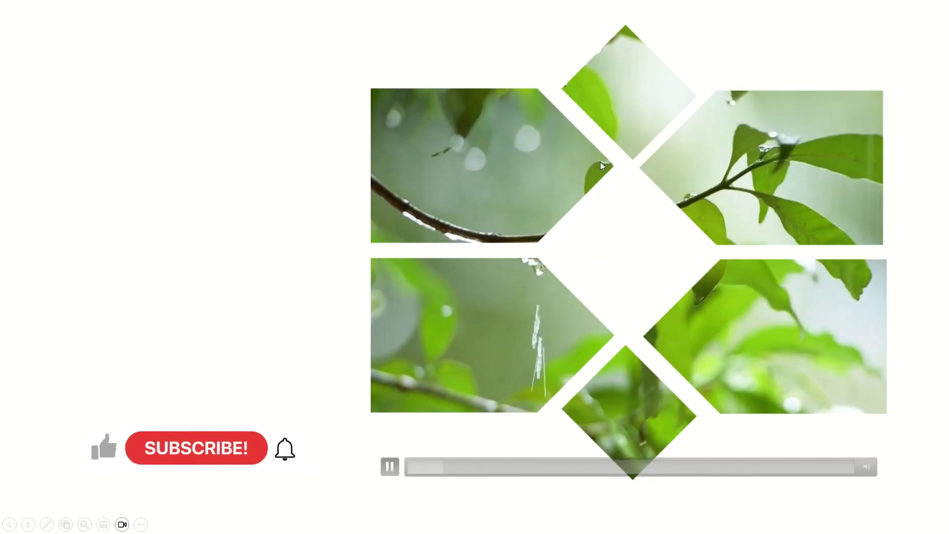